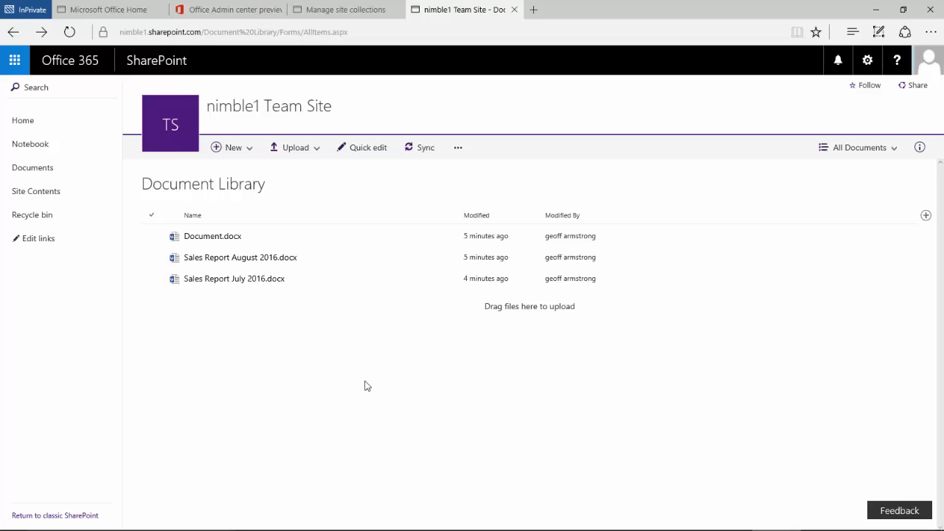
# Step: From the team site, add a new Document Library app named 'doc 1'
pyautogui.click(26, 123)
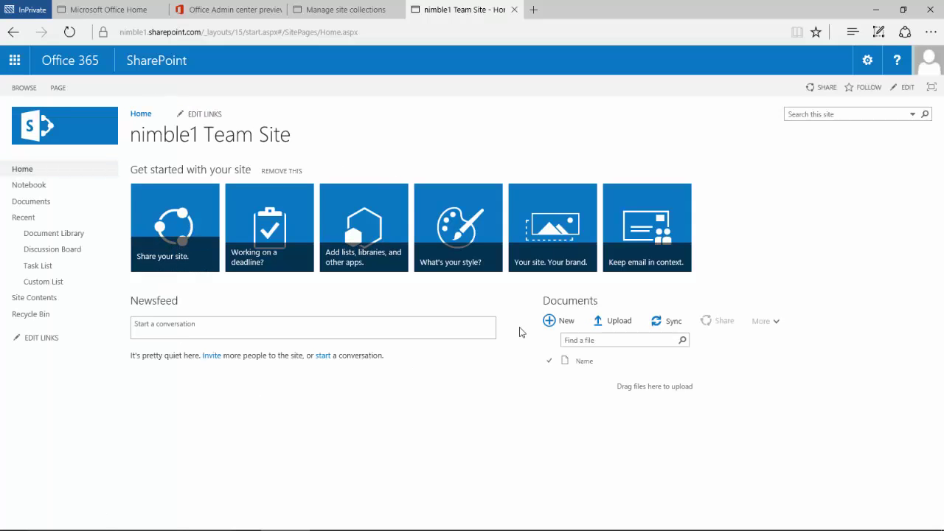
pyautogui.click(866, 60)
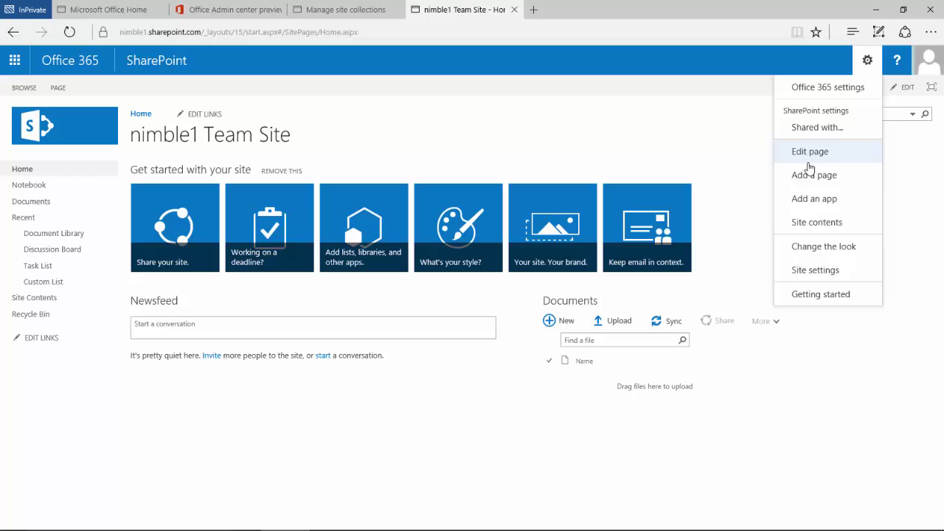
pyautogui.click(808, 199)
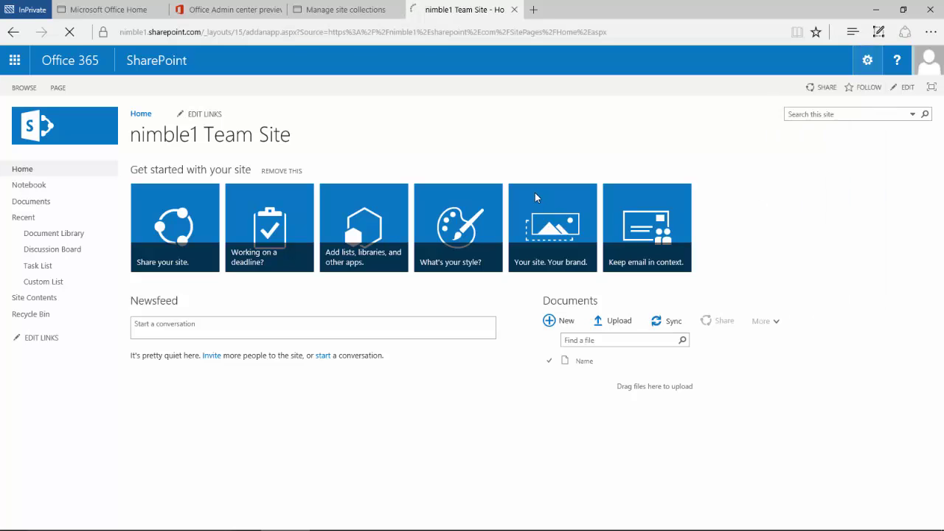
pyautogui.click(150, 250)
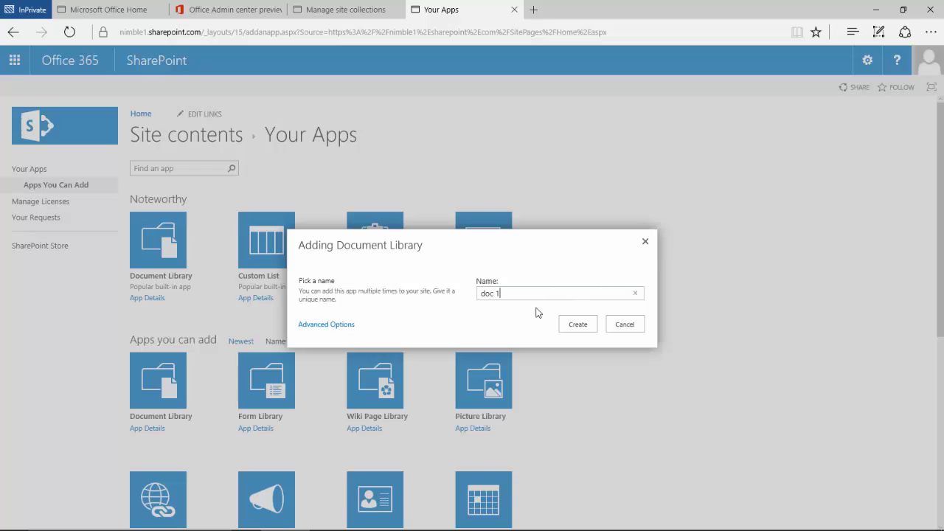
pyautogui.click(574, 329)
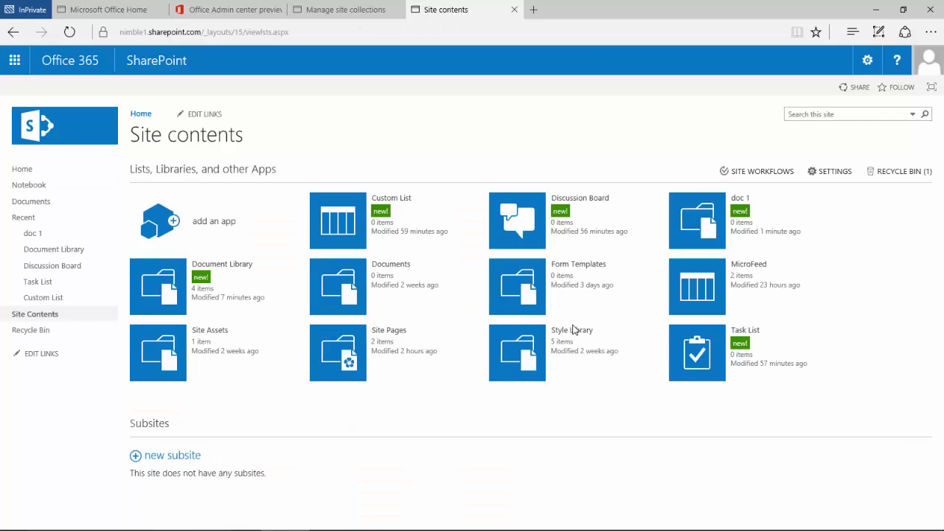
# Step: Open the empty doc 1 library and bring up its New item menu
pyautogui.click(707, 214)
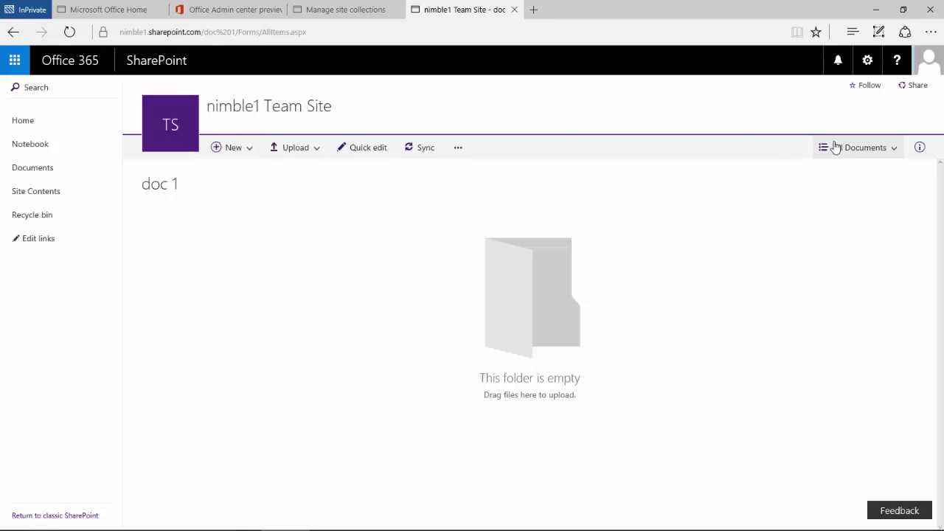
pyautogui.click(247, 151)
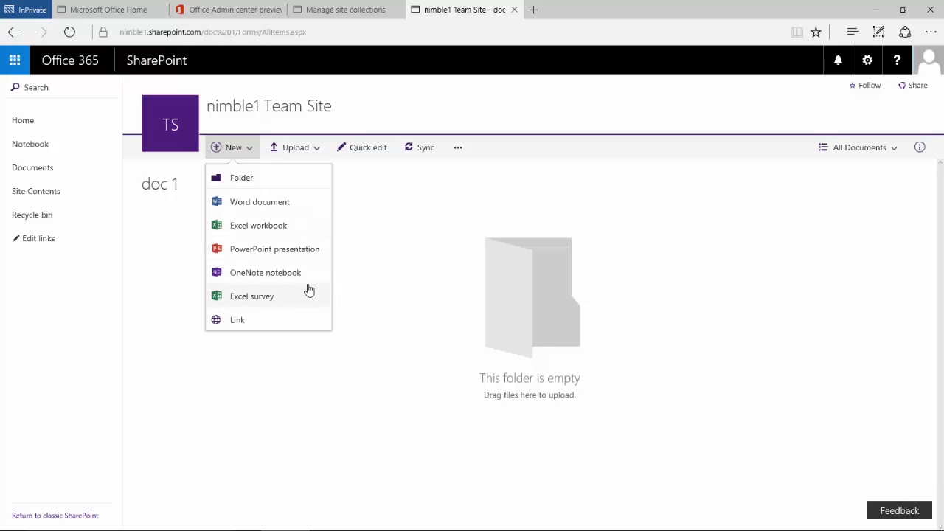
# Step: Create a new Word document in doc 1 and write 'Sales for June 2016'
pyautogui.click(258, 202)
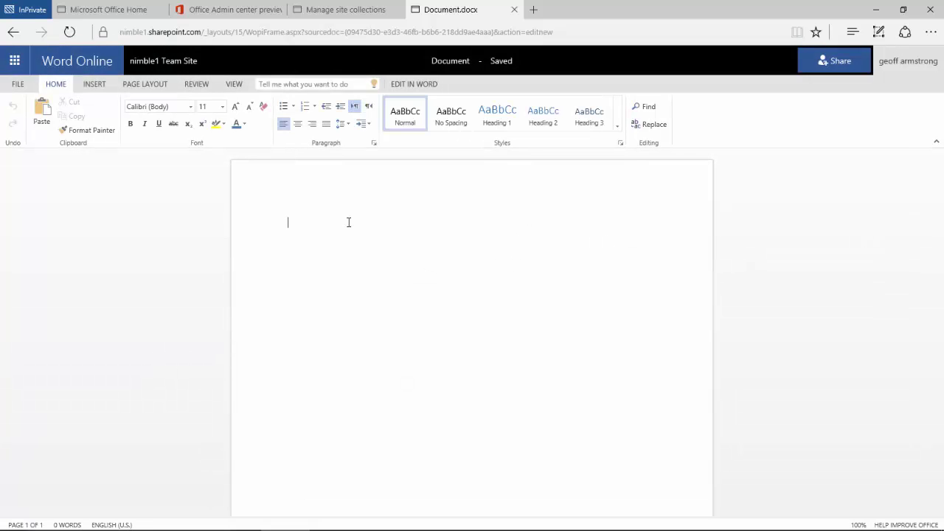
pyautogui.write('Sales for June 2016')
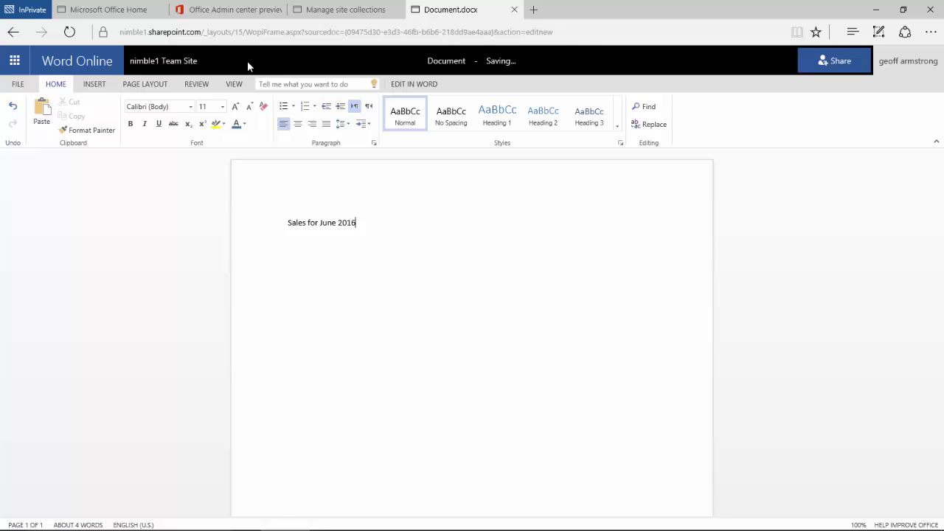
# Step: Return to the doc 1 library and open Document.docx for reading
pyautogui.click(155, 66)
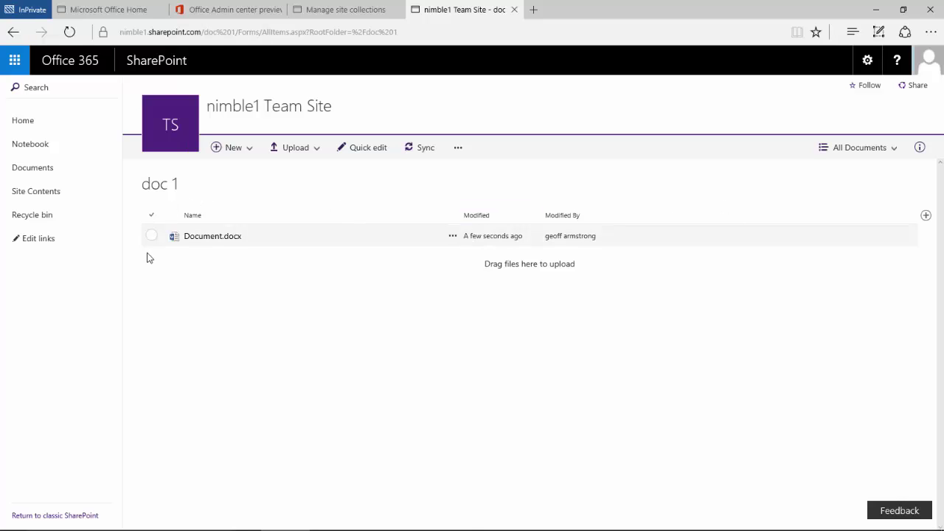
pyautogui.click(206, 237)
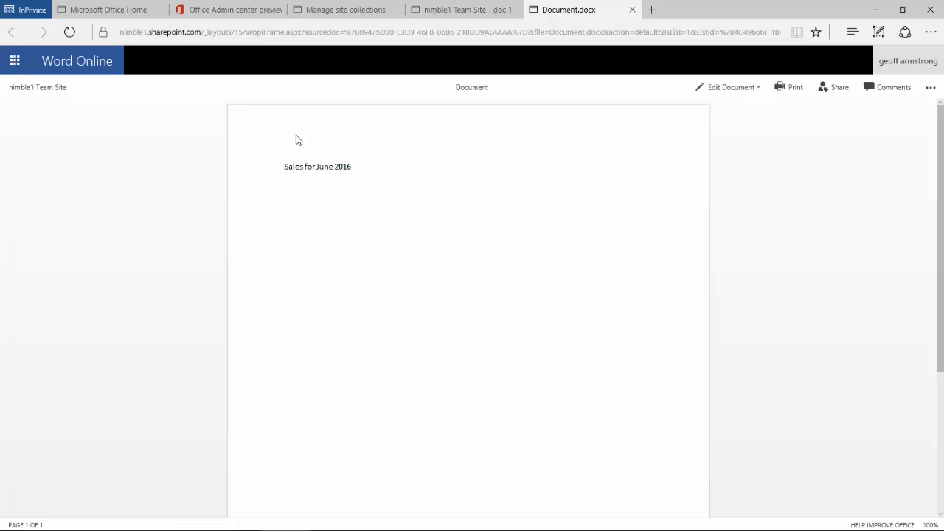
# Step: Switch Document.docx to editing in the browser with Word Online
pyautogui.click(724, 89)
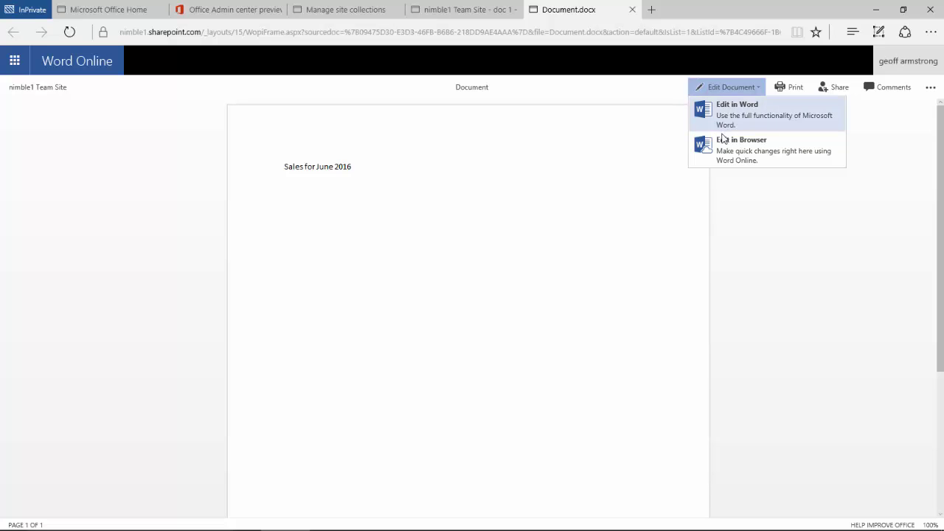
pyautogui.click(738, 155)
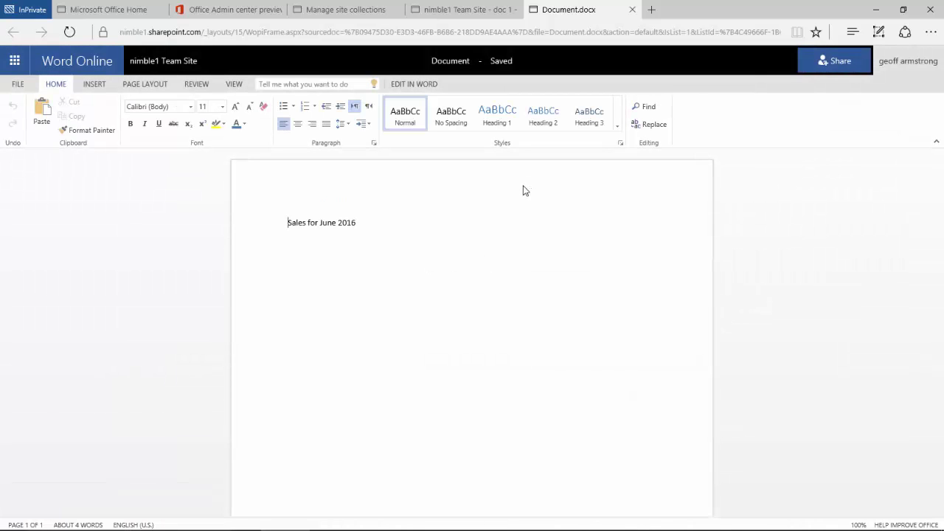
# Step: Save a copy of the document under the name 'Sales June 2016'
pyautogui.click(17, 84)
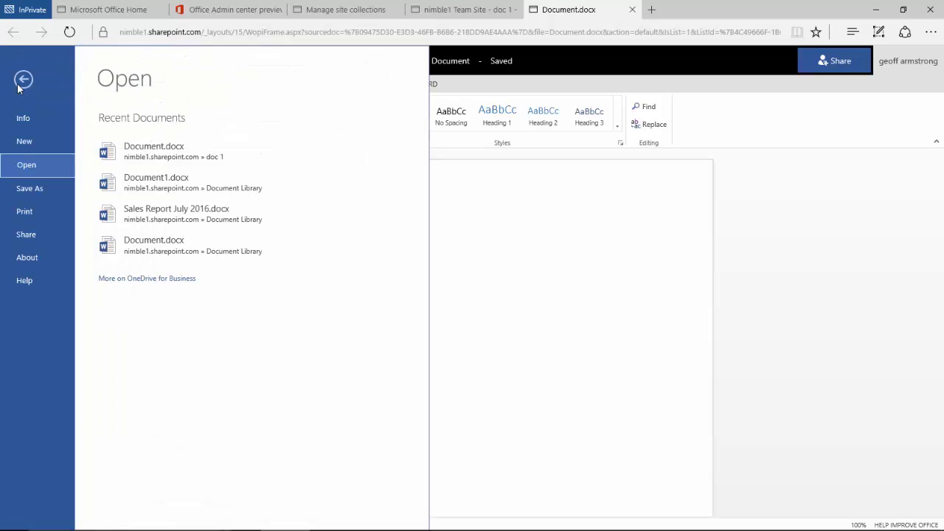
pyautogui.click(35, 188)
pyautogui.click(161, 124)
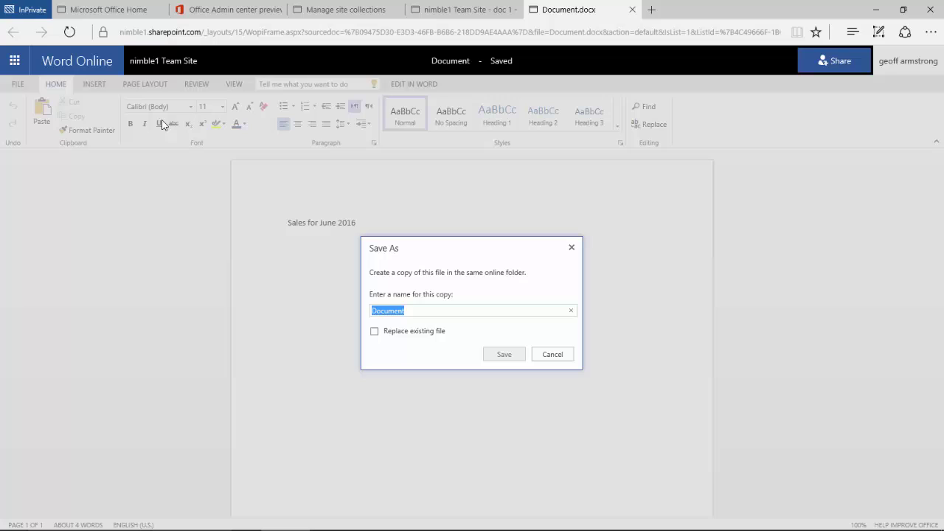
pyautogui.click(429, 314)
pyautogui.press('BackSpace')
pyautogui.press('BackSpace')
pyautogui.press('BackSpace')
pyautogui.press('BackSpace')
pyautogui.press('BackSpace')
pyautogui.press('BackSpace')
pyautogui.press('BackSpace')
pyautogui.press('BackSpace')
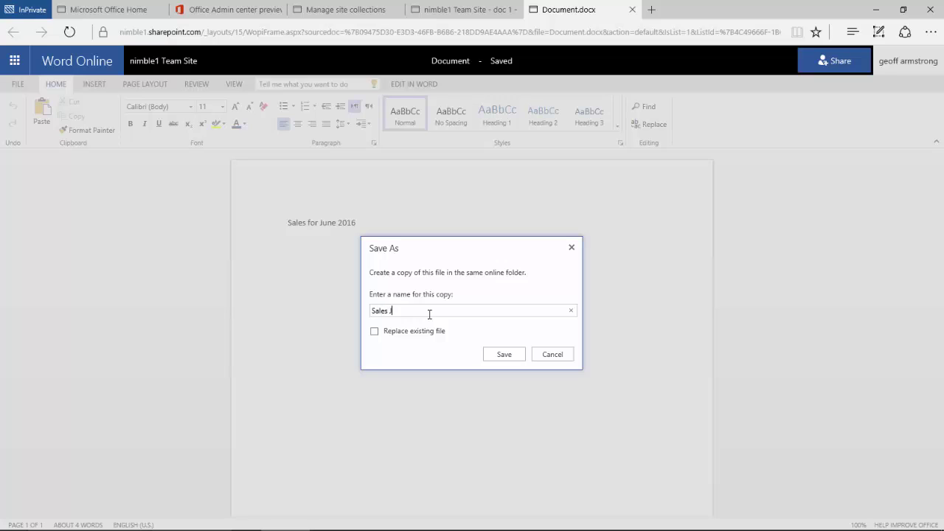
pyautogui.write('Sales June 2016')
pyautogui.click(503, 356)
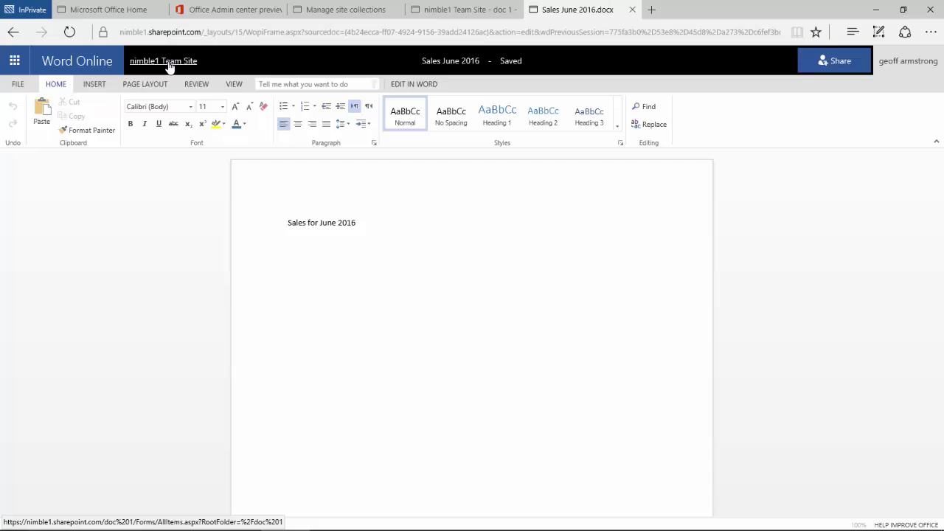
# Step: In the doc 1 library, rename Document to 'Sales May 2016' with Quick edit
pyautogui.click(169, 63)
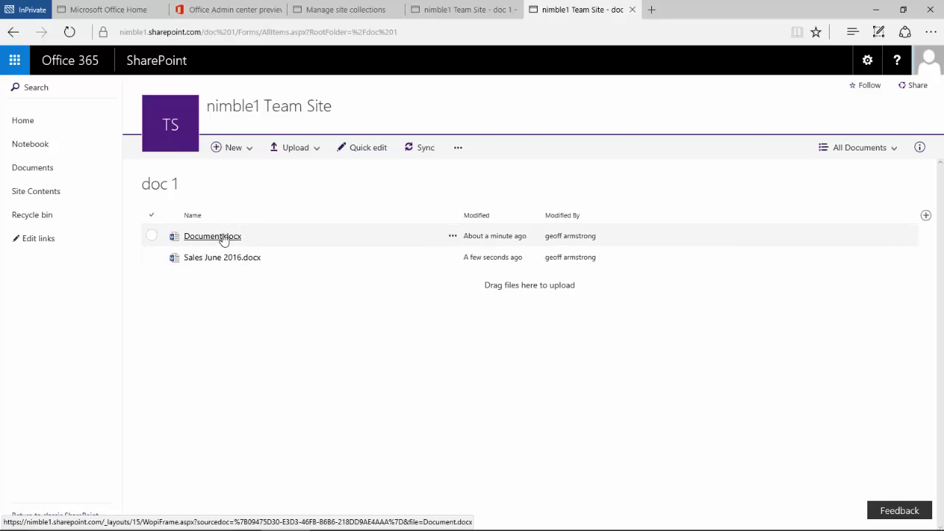
pyautogui.click(360, 147)
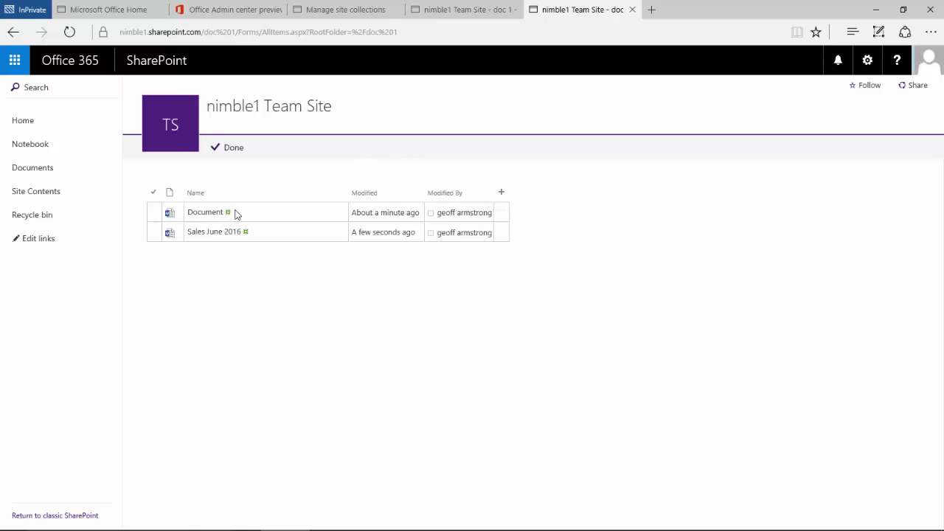
pyautogui.click(238, 212)
pyautogui.click(229, 212)
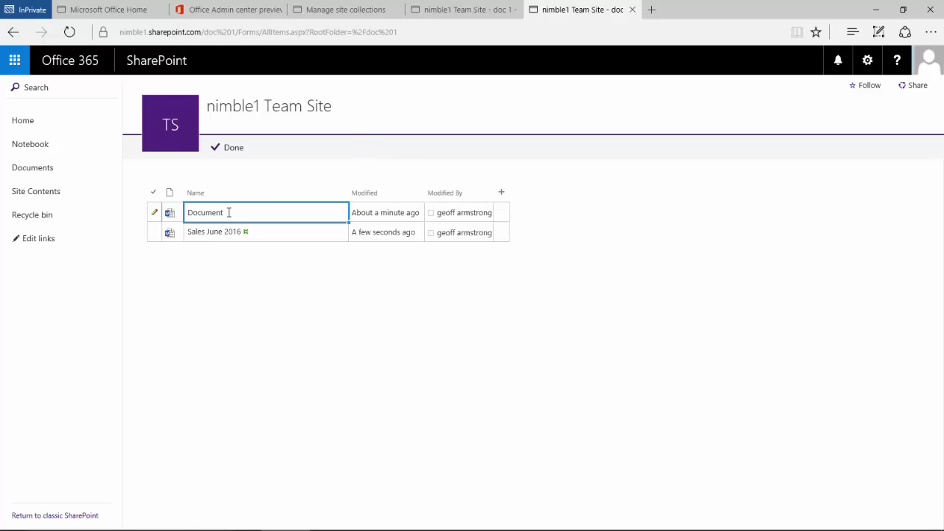
pyautogui.press('BackSpace')
pyautogui.press('BackSpace')
pyautogui.press('BackSpace')
pyautogui.press('BackSpace')
pyautogui.press('BackSpace')
pyautogui.press('BackSpace')
pyautogui.press('BackSpace')
pyautogui.write('Sales May 2016')
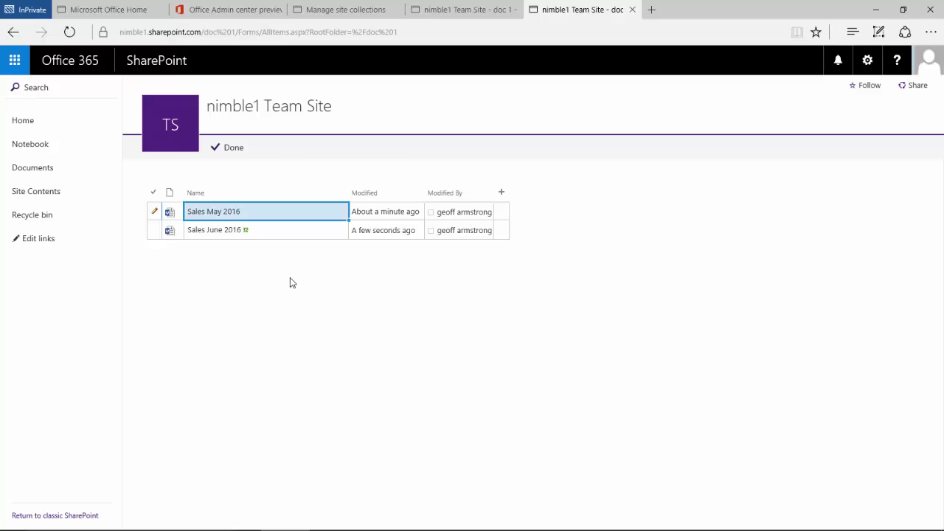
pyautogui.click(228, 148)
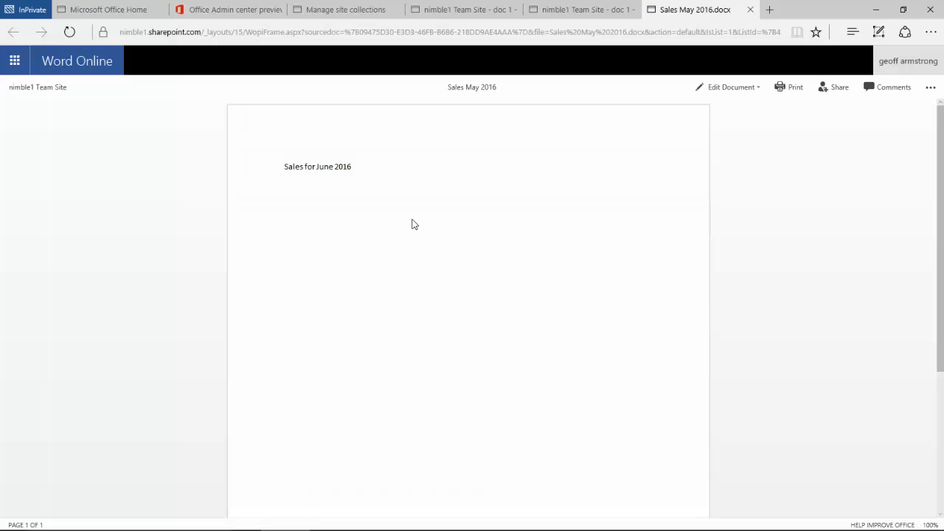
pyautogui.tripleClick(359, 171)
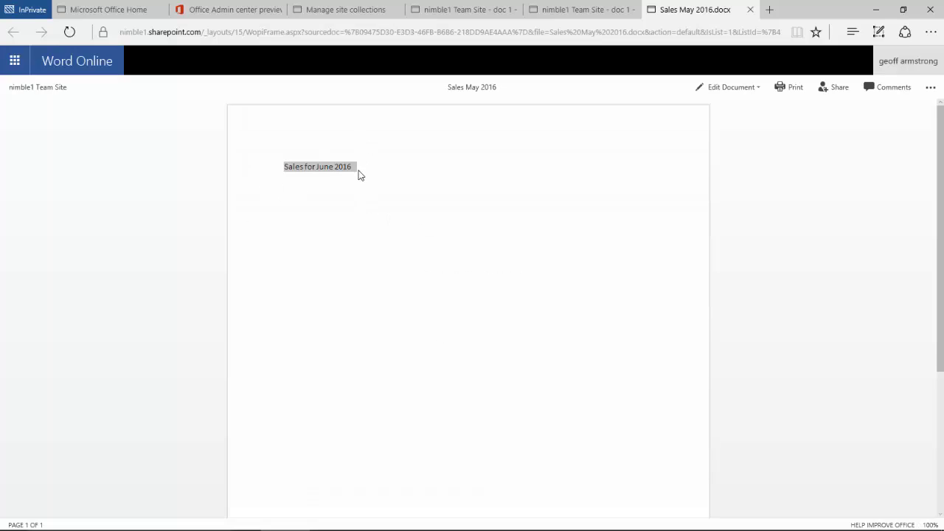
pyautogui.click(729, 88)
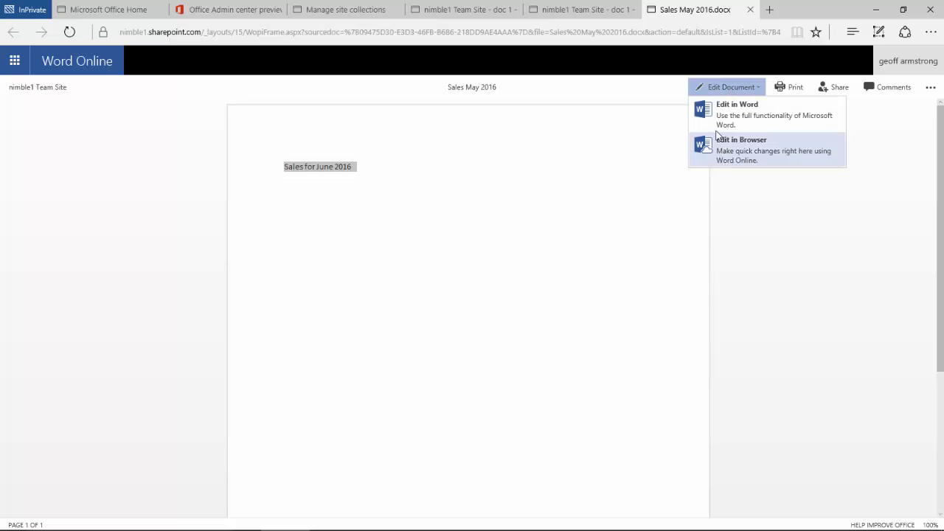
pyautogui.click(50, 93)
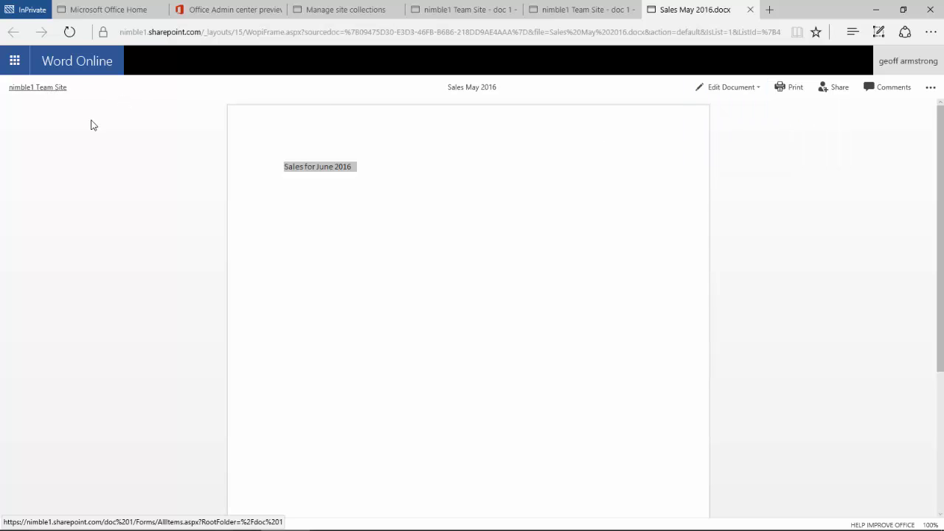